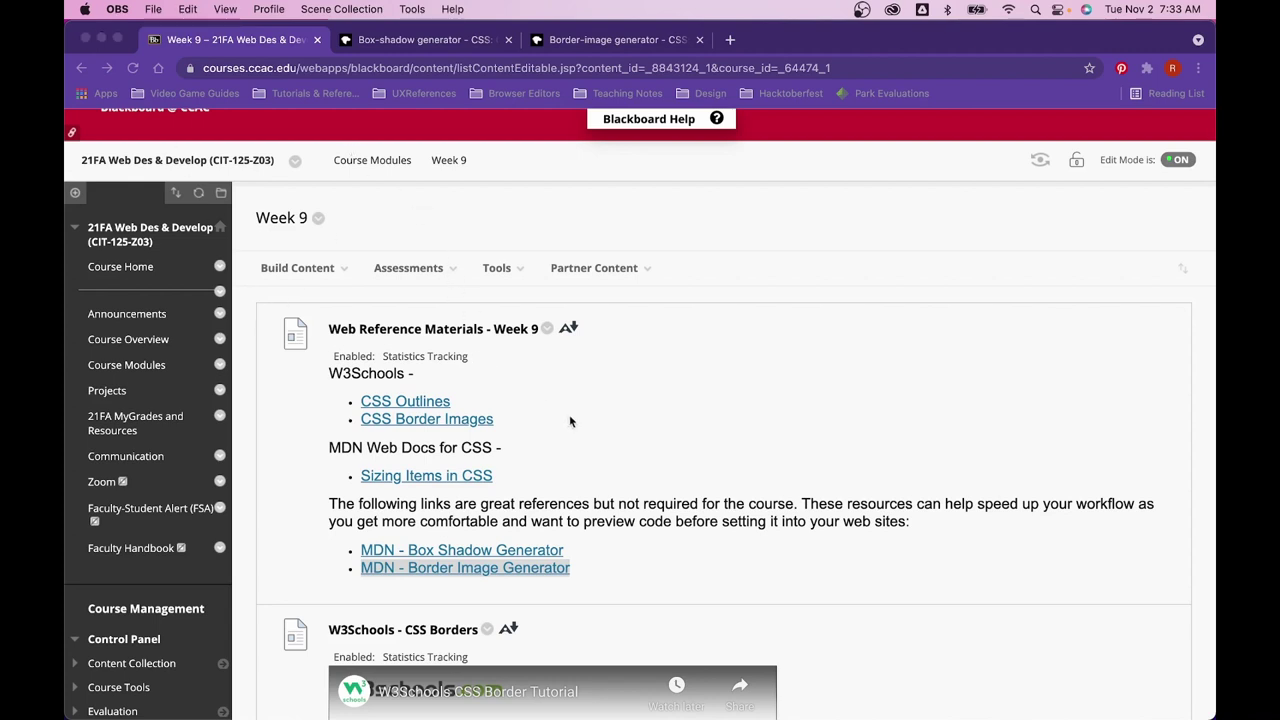
- Look over the open MDN Box-shadow and Border-image generator pages, examining the box-shadow tool's preview, element properties and CSS code
click(650, 586)
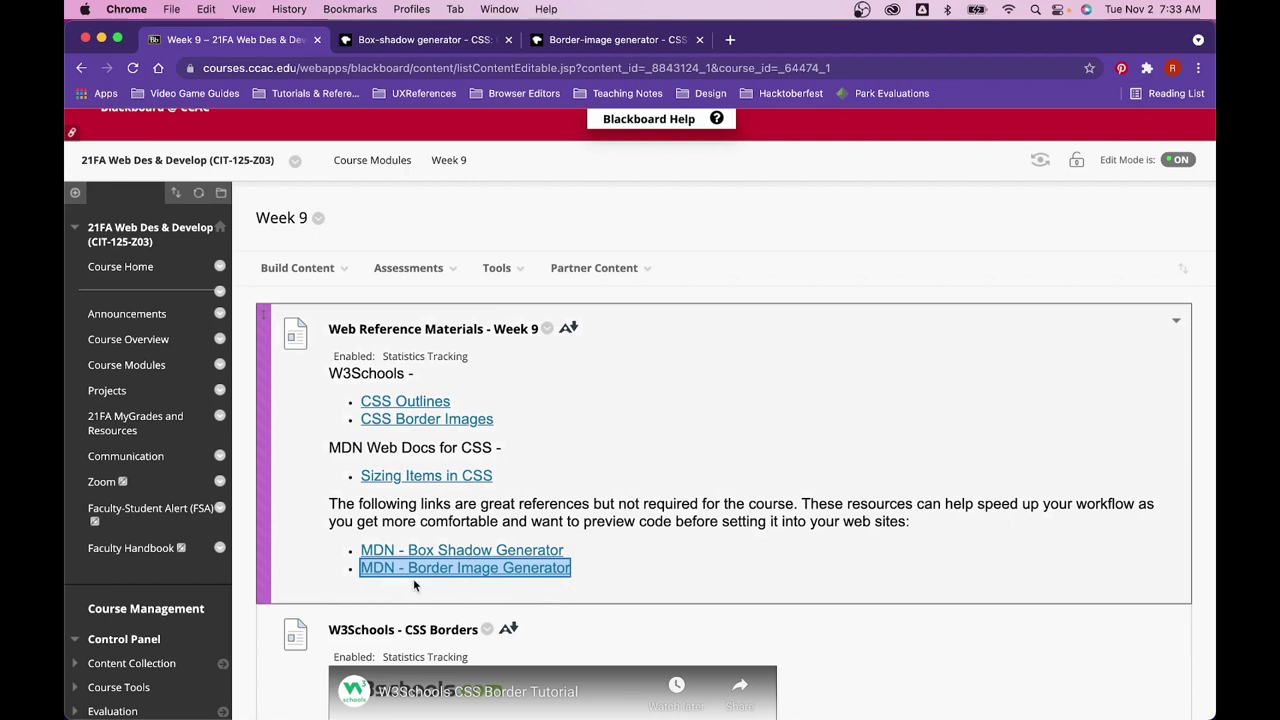
click(429, 50)
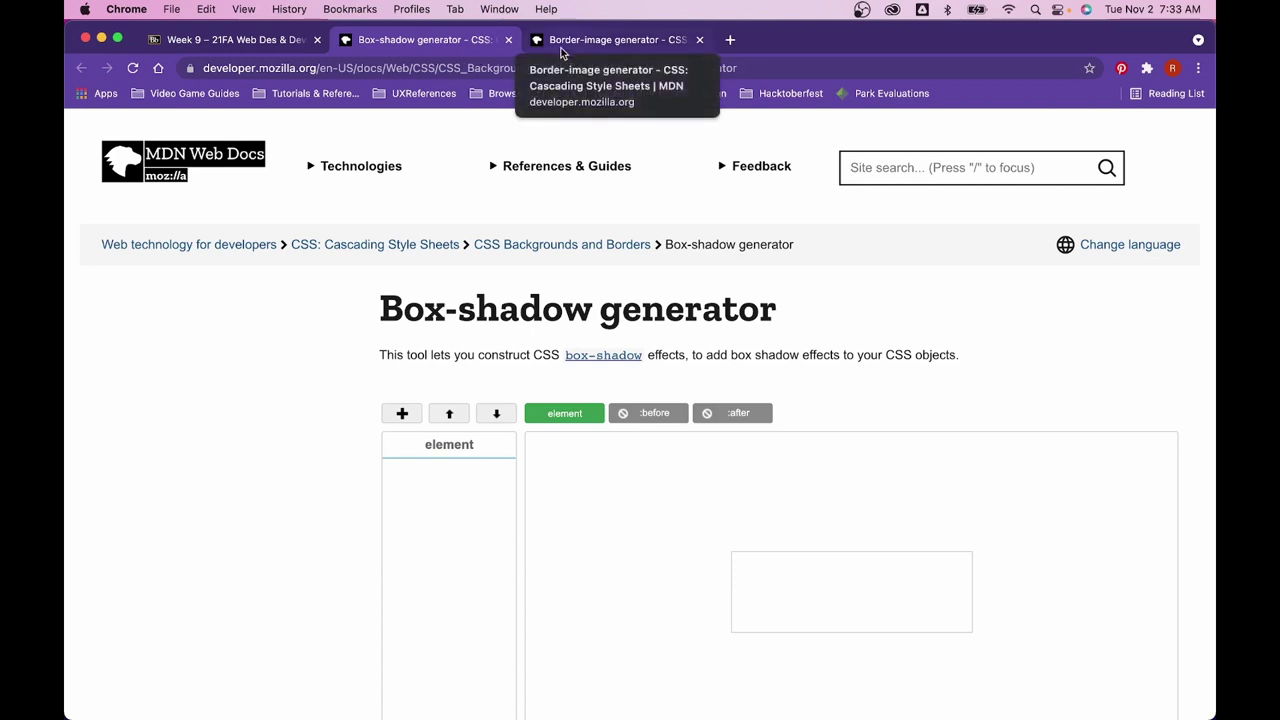
click(562, 45)
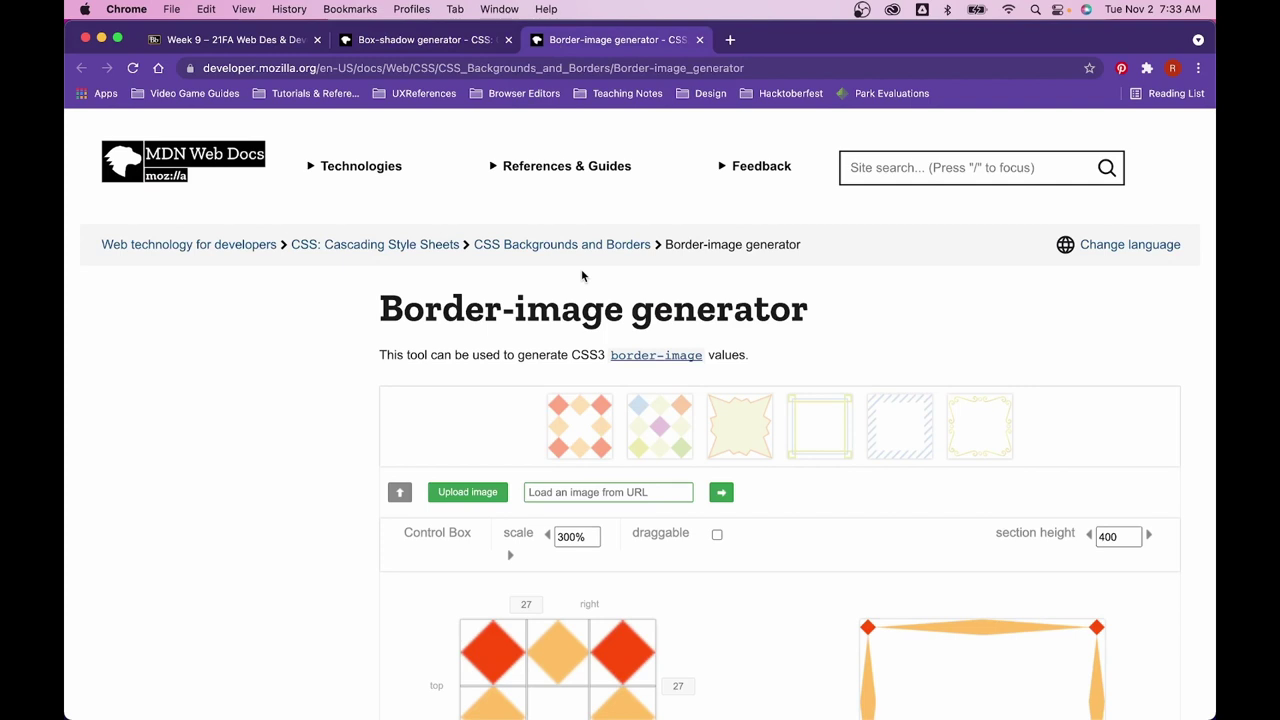
click(435, 42)
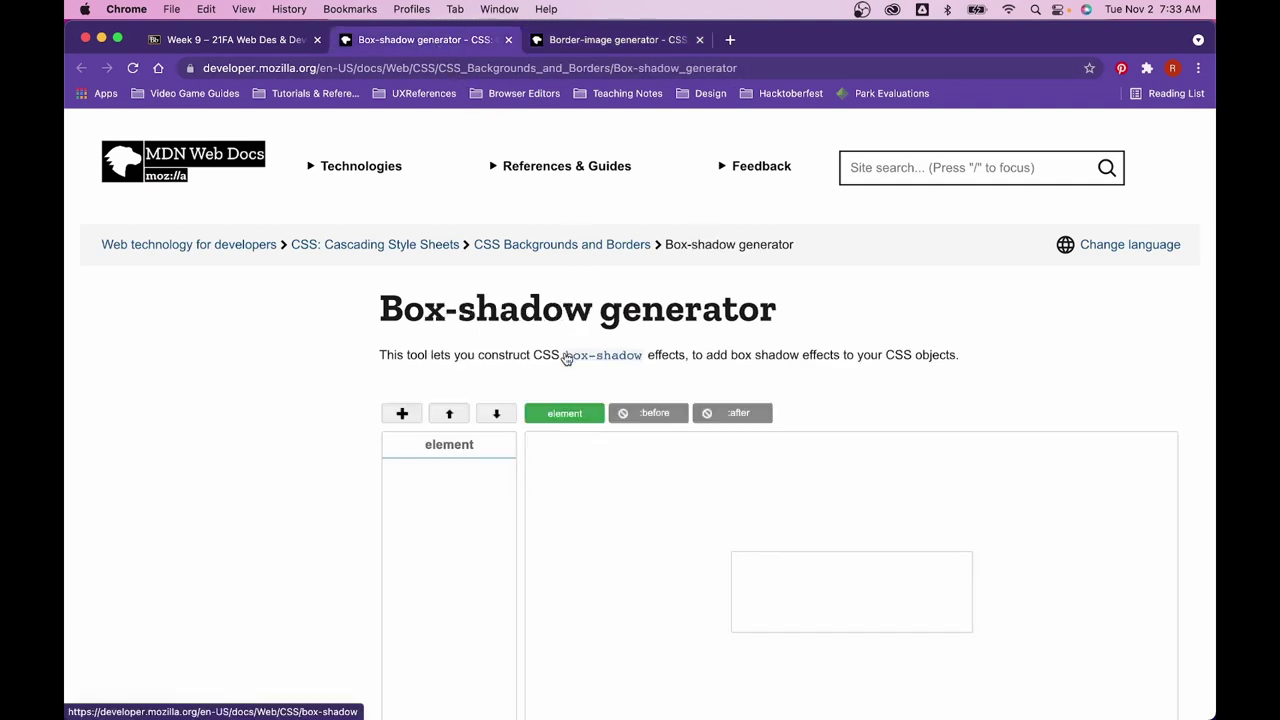
scroll(566, 359, down, 3)
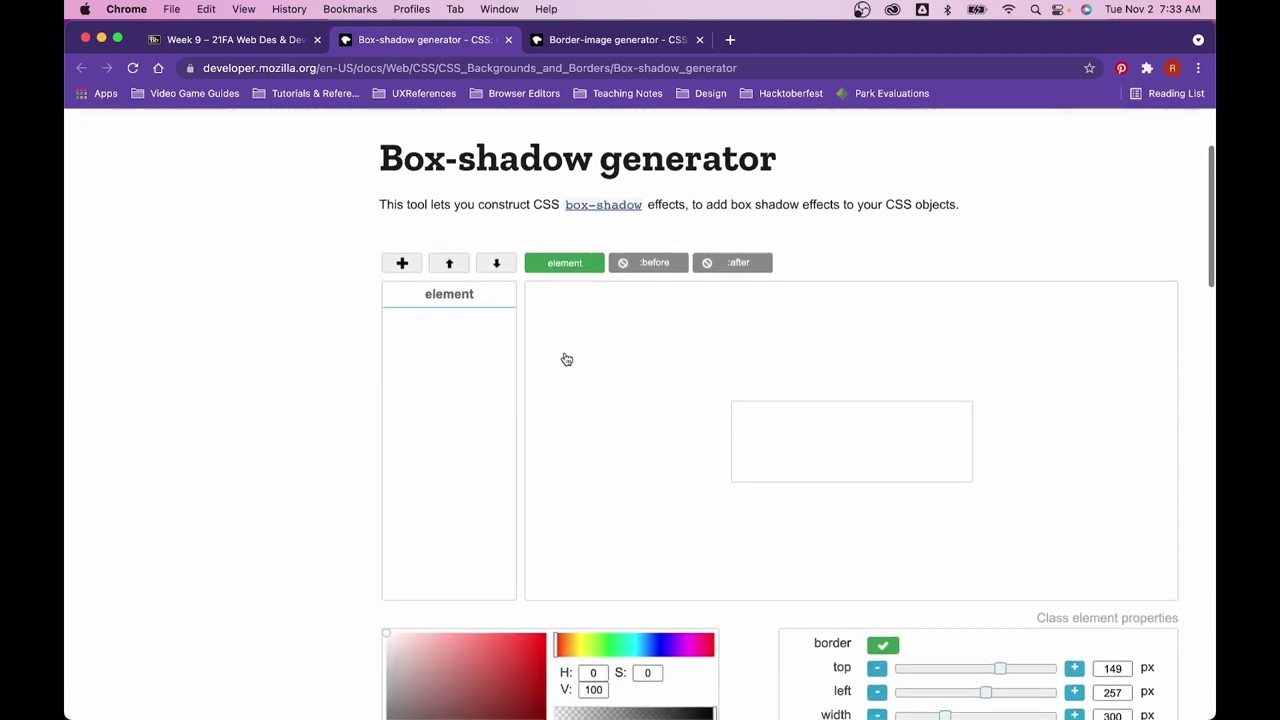
scroll(566, 359, down, 1)
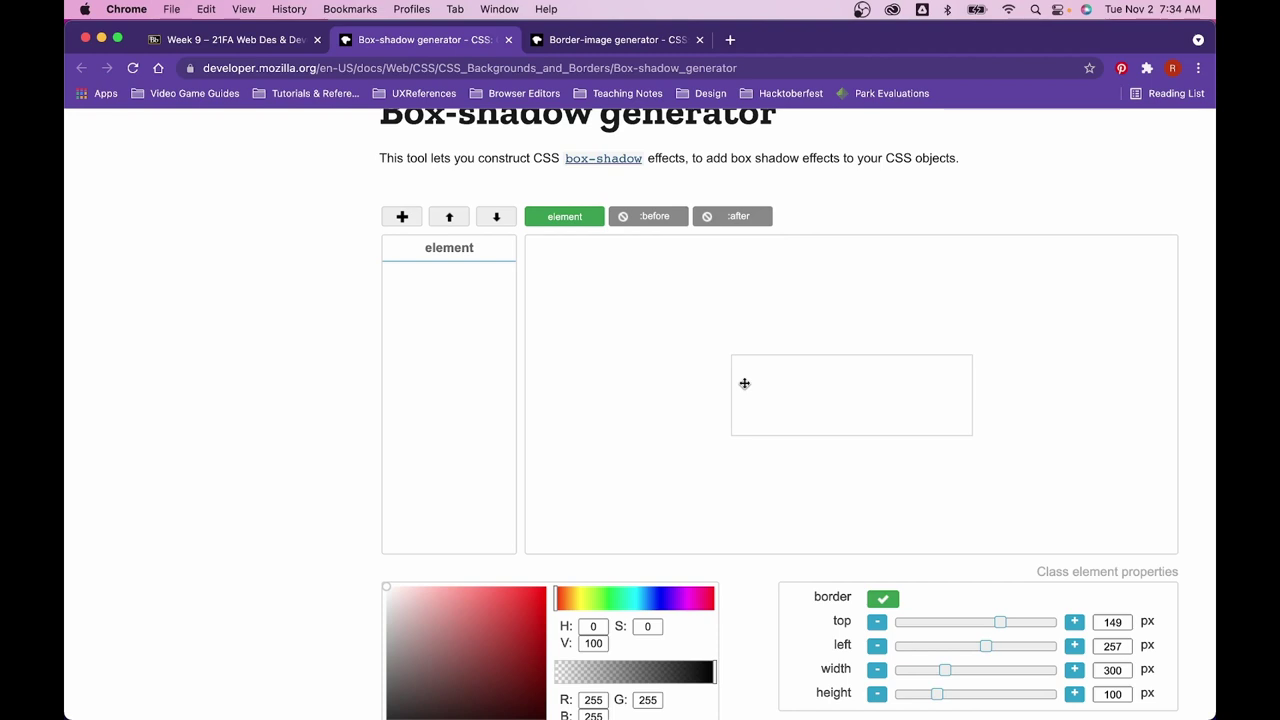
scroll(744, 383, down, 4)
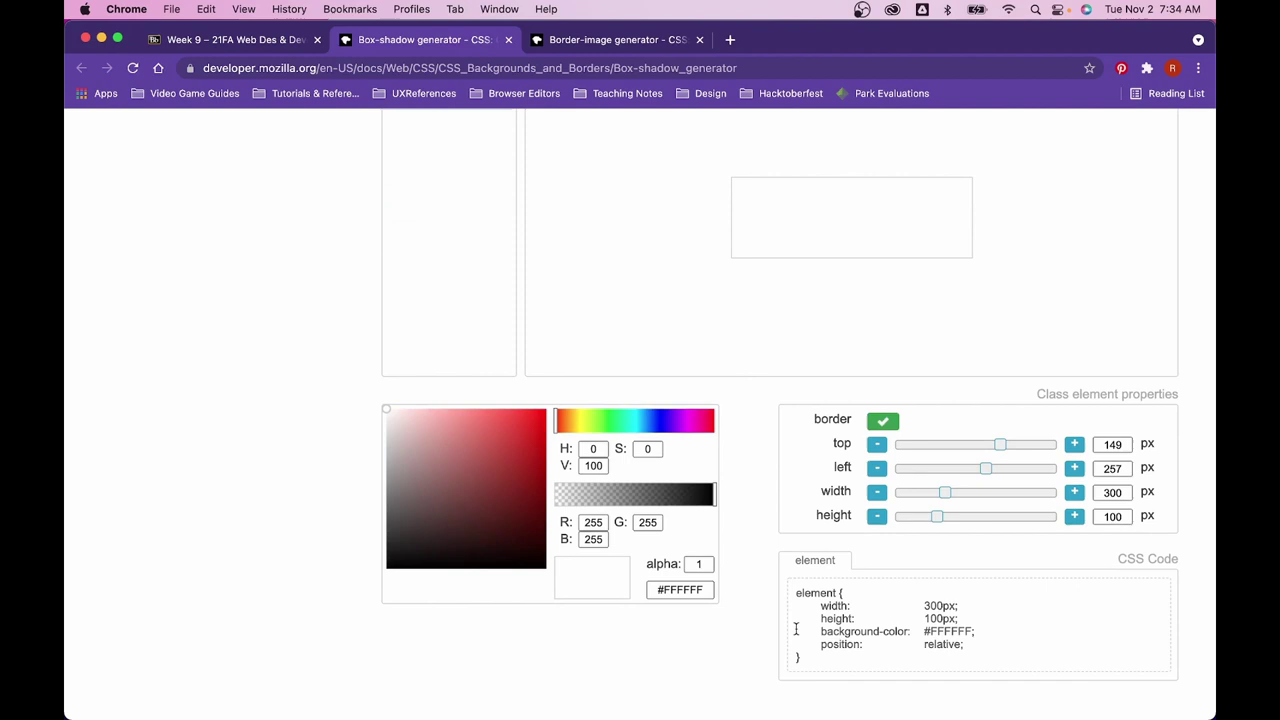
scroll(741, 480, up, 3)
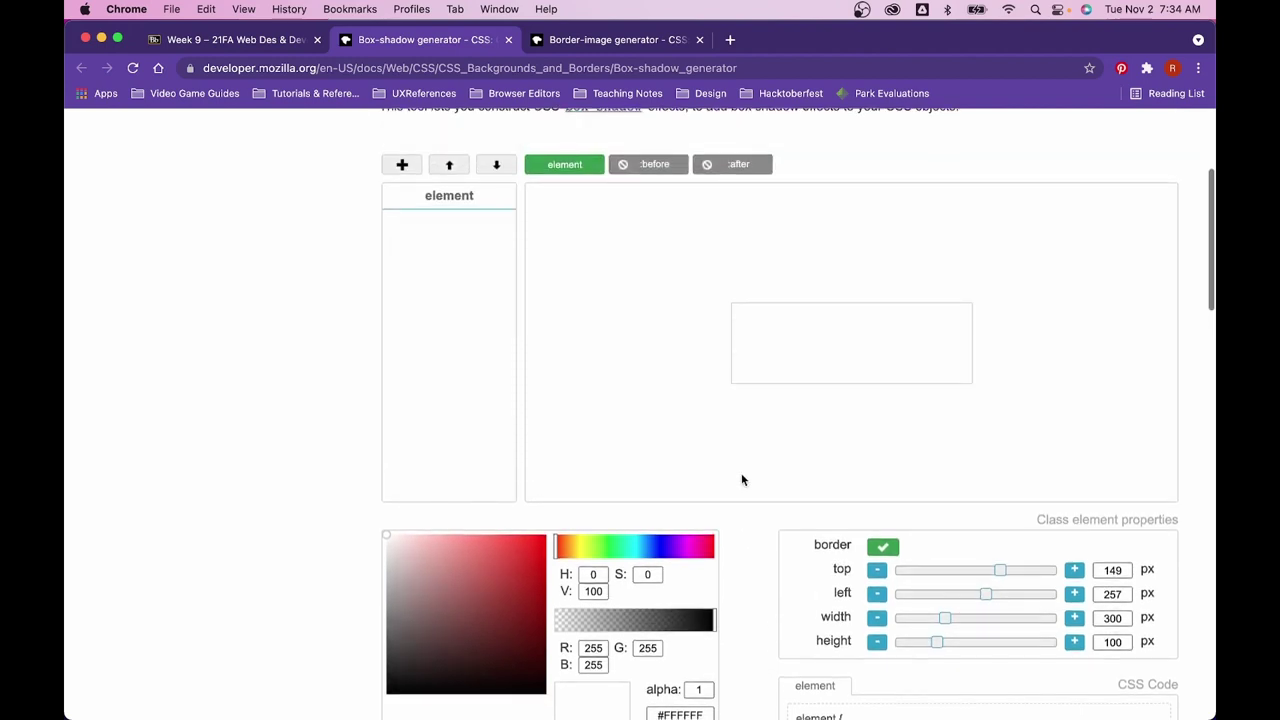
- Add a shadow to the element and give it the green colour #A6C18D with an alpha of 0.62
click(390, 167)
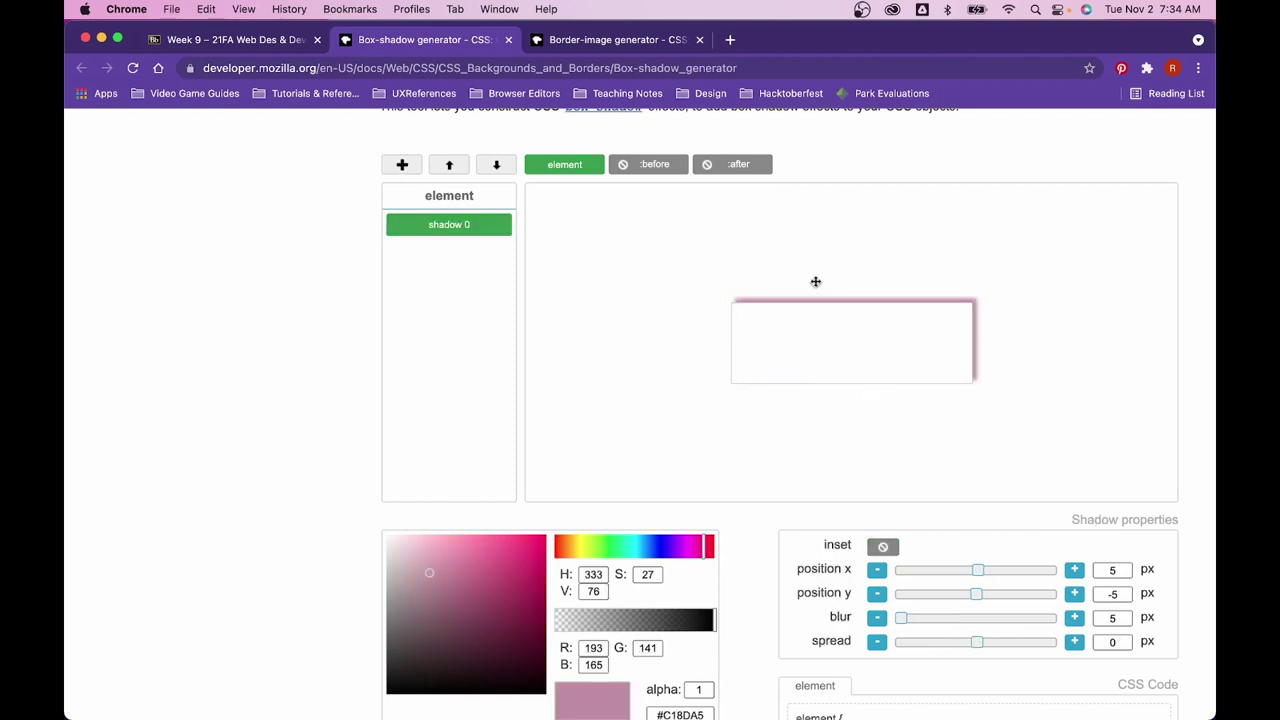
scroll(751, 361, down, 1)
scroll(751, 361, down, 2)
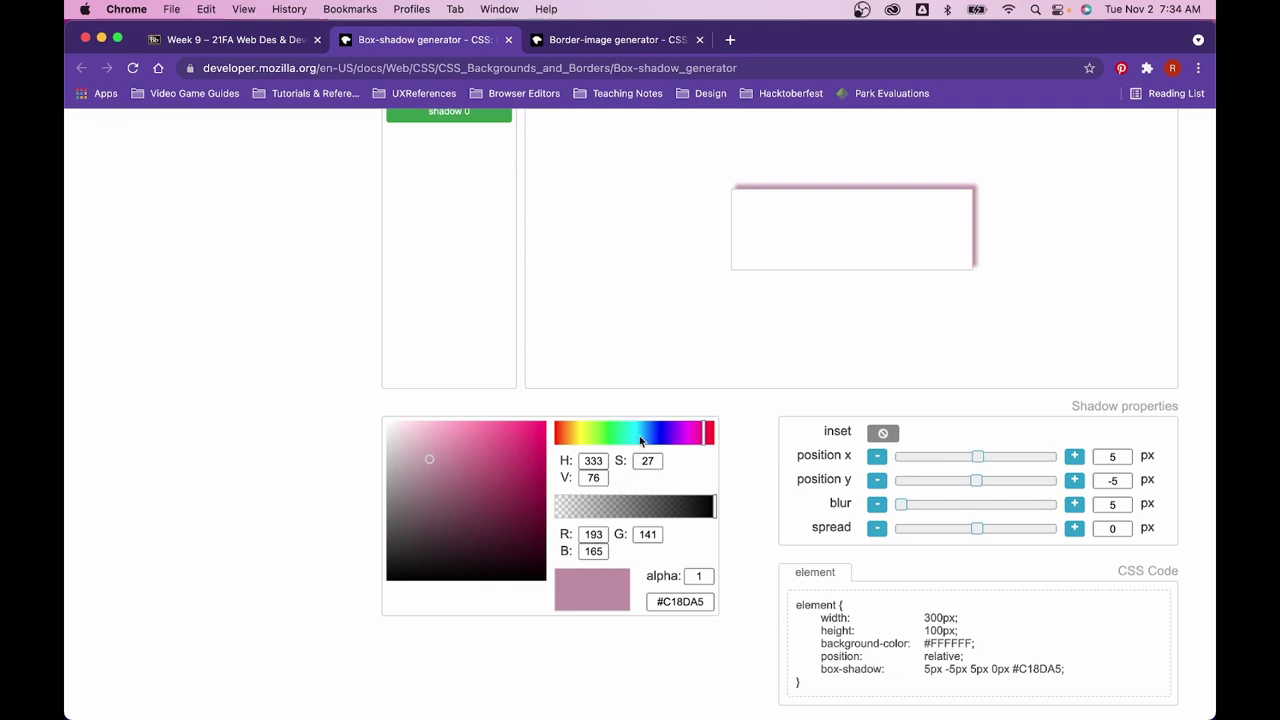
click(596, 433)
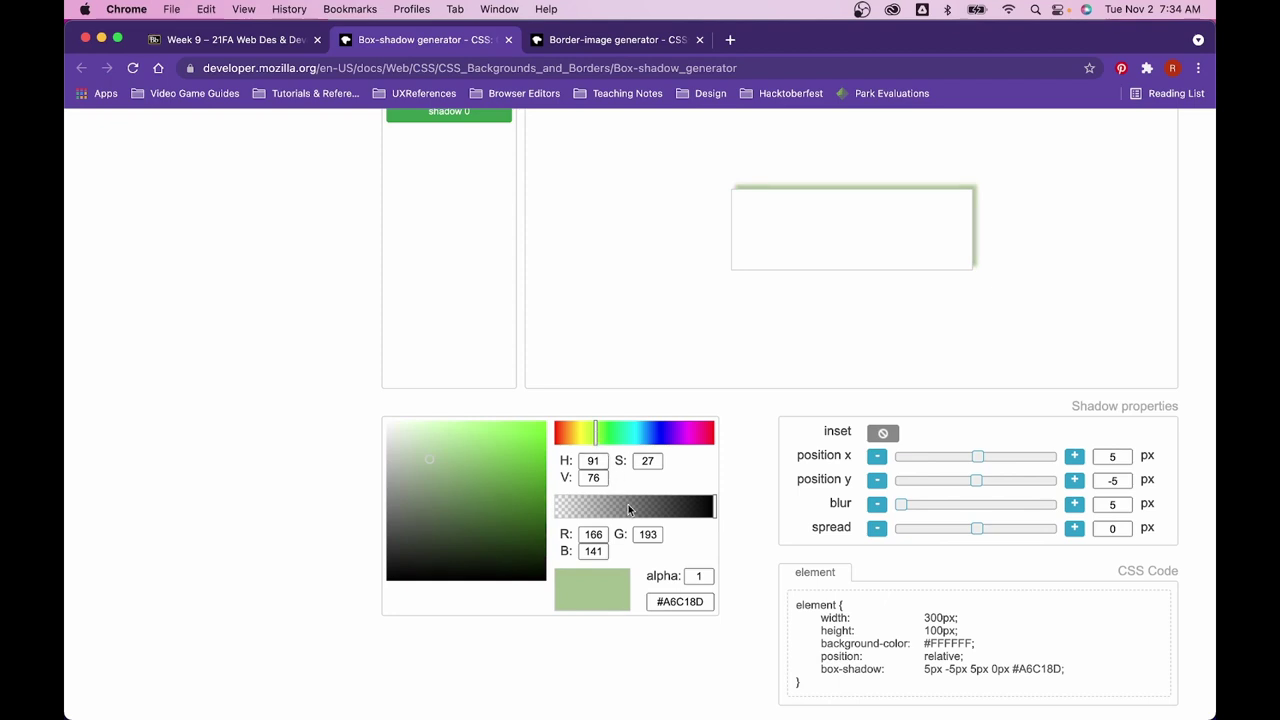
drag(671, 508, 656, 512)
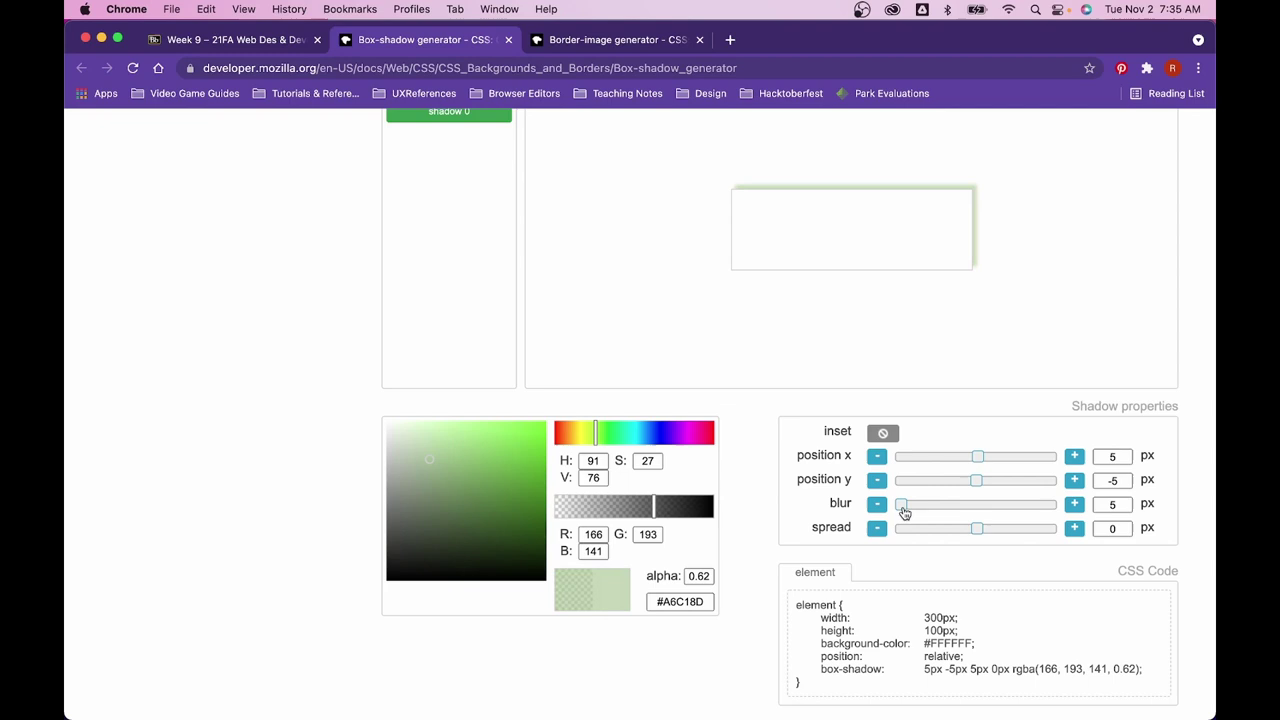
- Set the shadow's blur to 23 px, position x to -10 px and position y to 15 px
drag(902, 510, 915, 512)
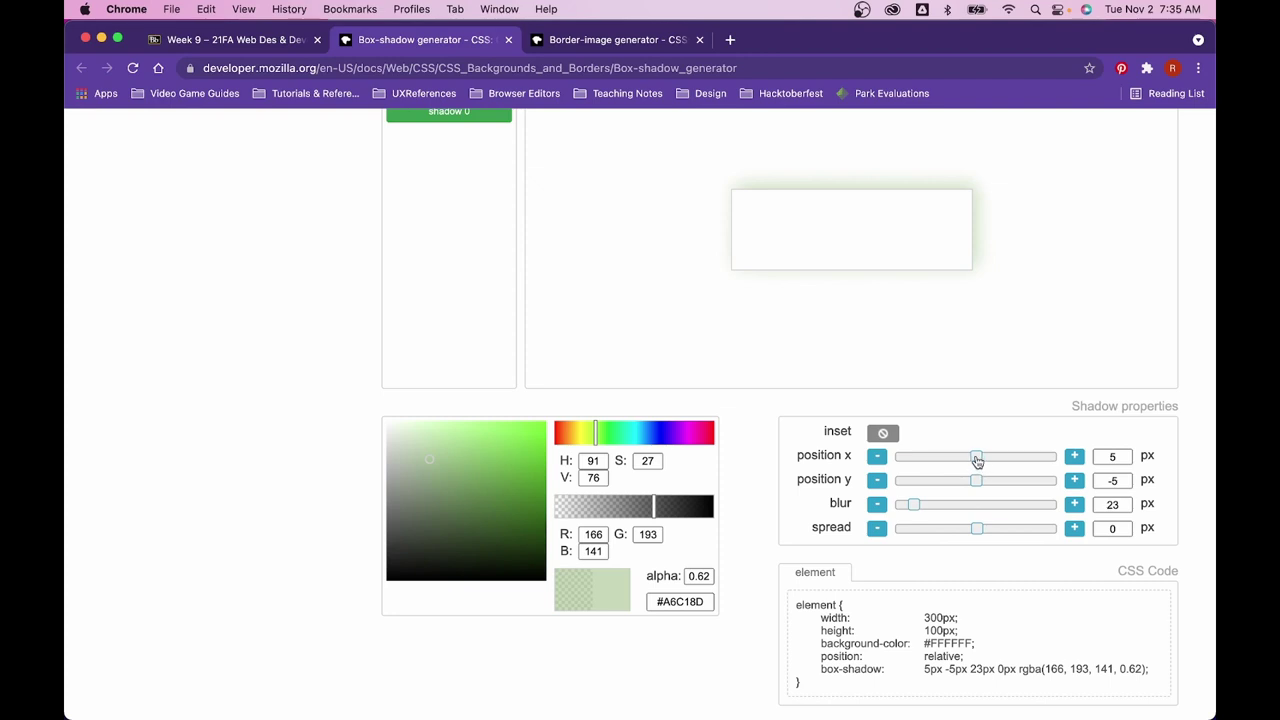
drag(977, 460, 975, 460)
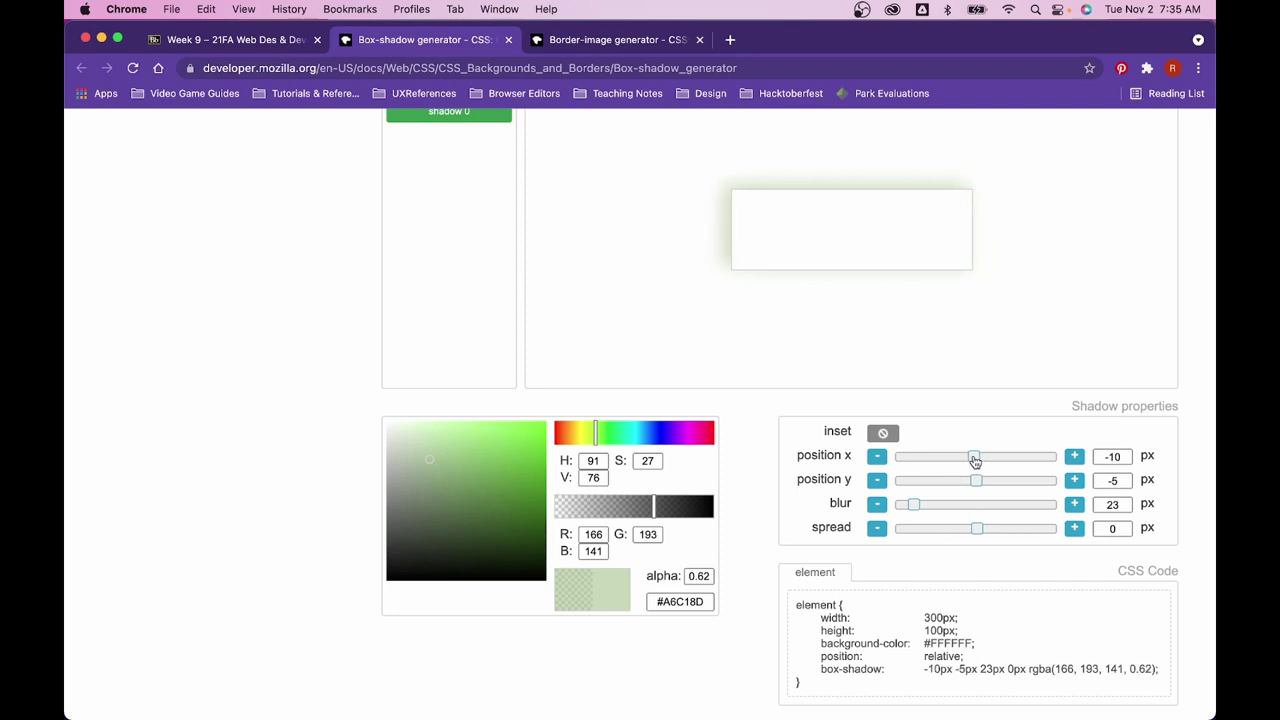
click(977, 485)
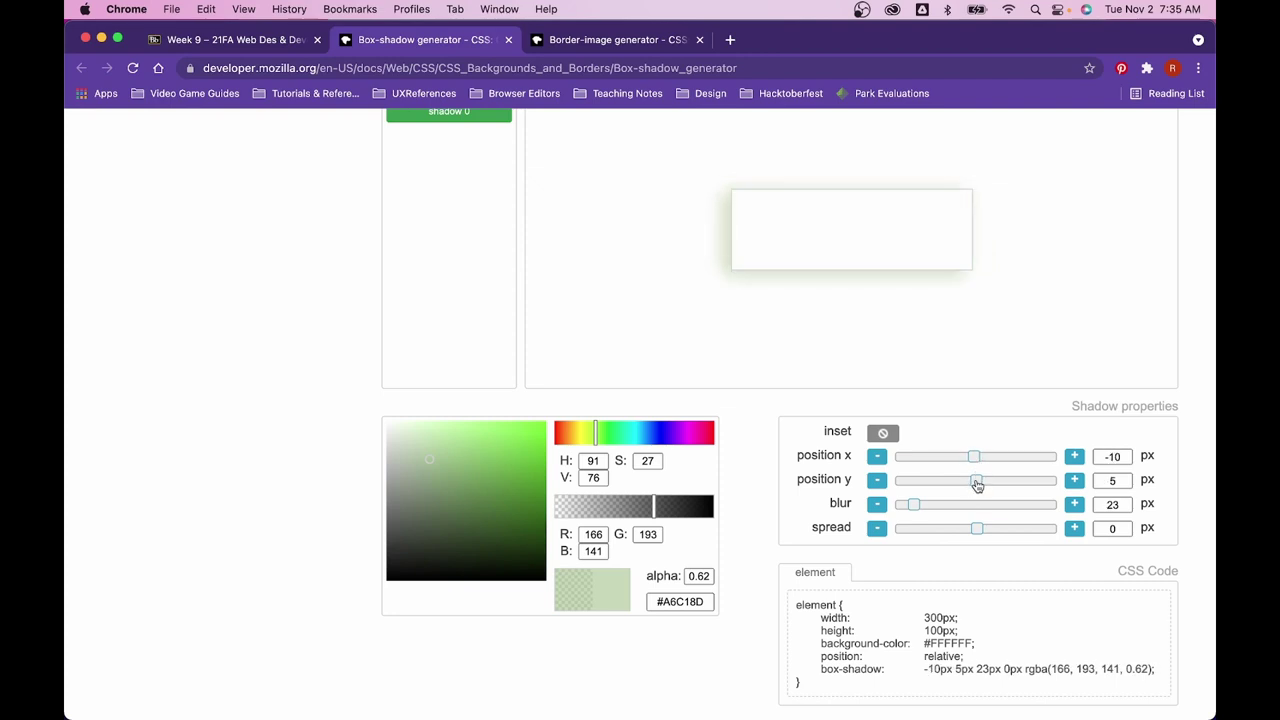
drag(977, 485, 979, 485)
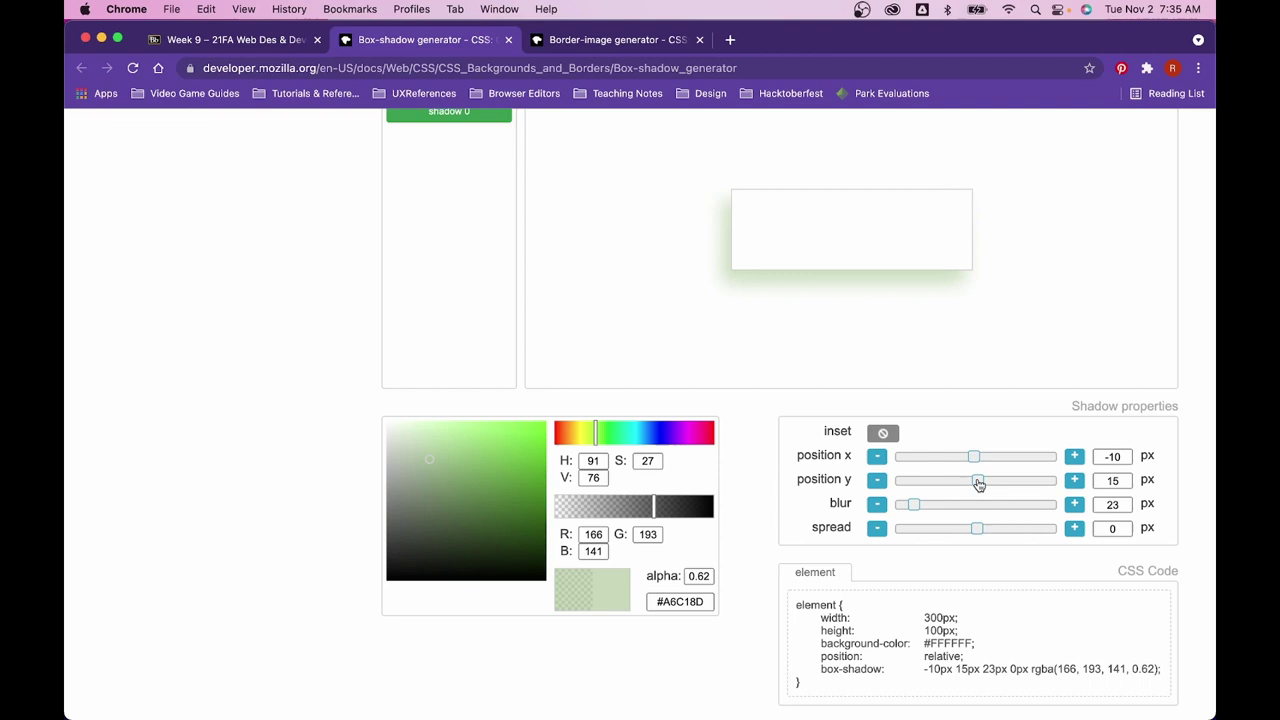
- Switch to Atom and review index.html and positions.css to see how the table of contents box is styled
mouse_move(640, 712)
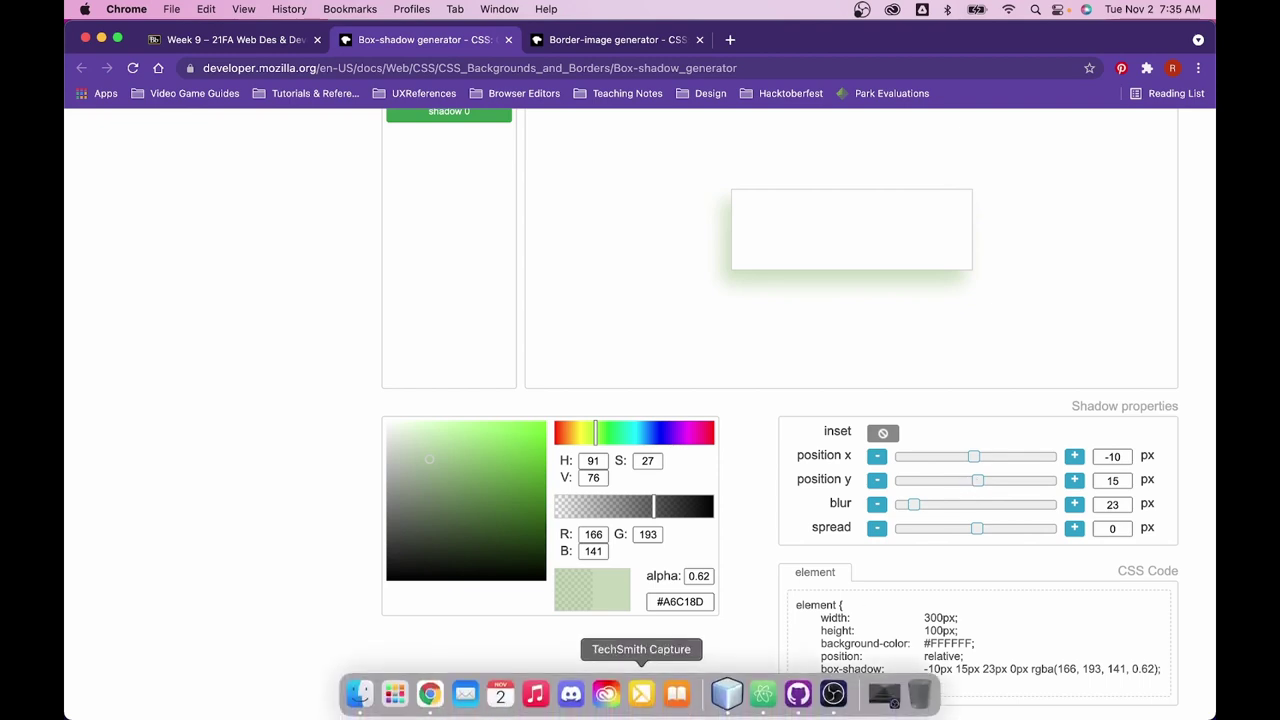
click(762, 697)
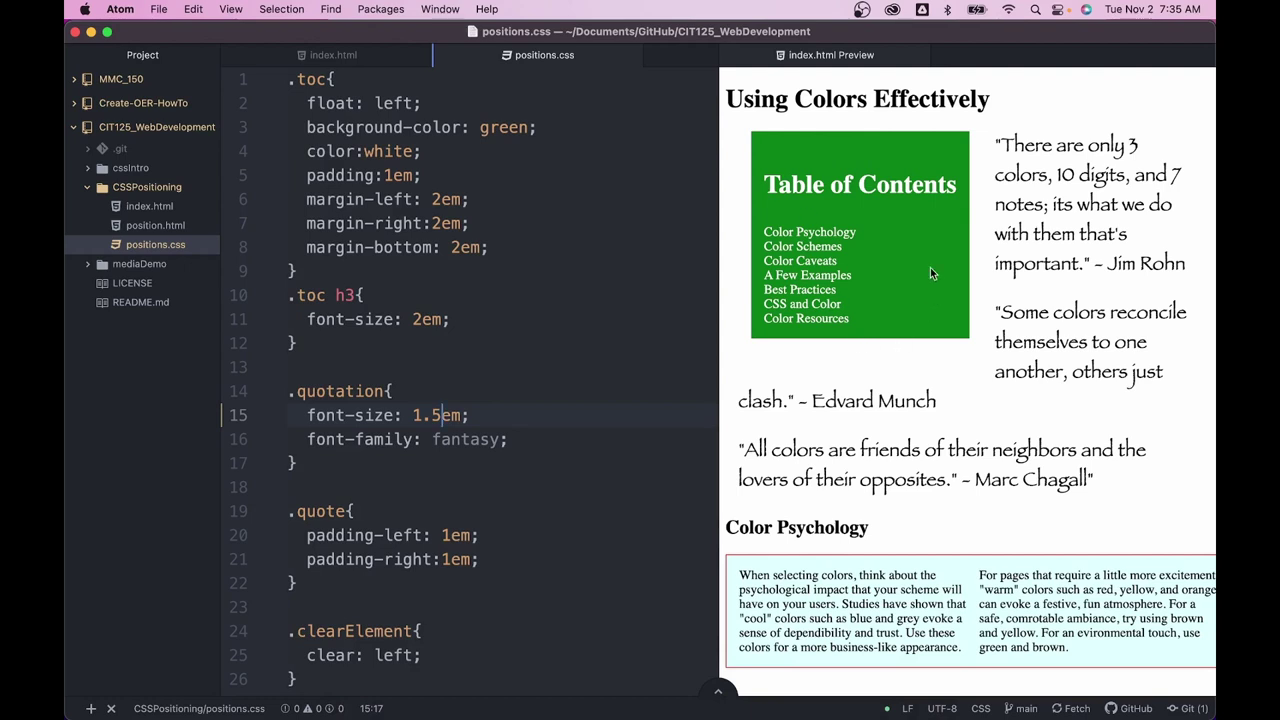
click(815, 269)
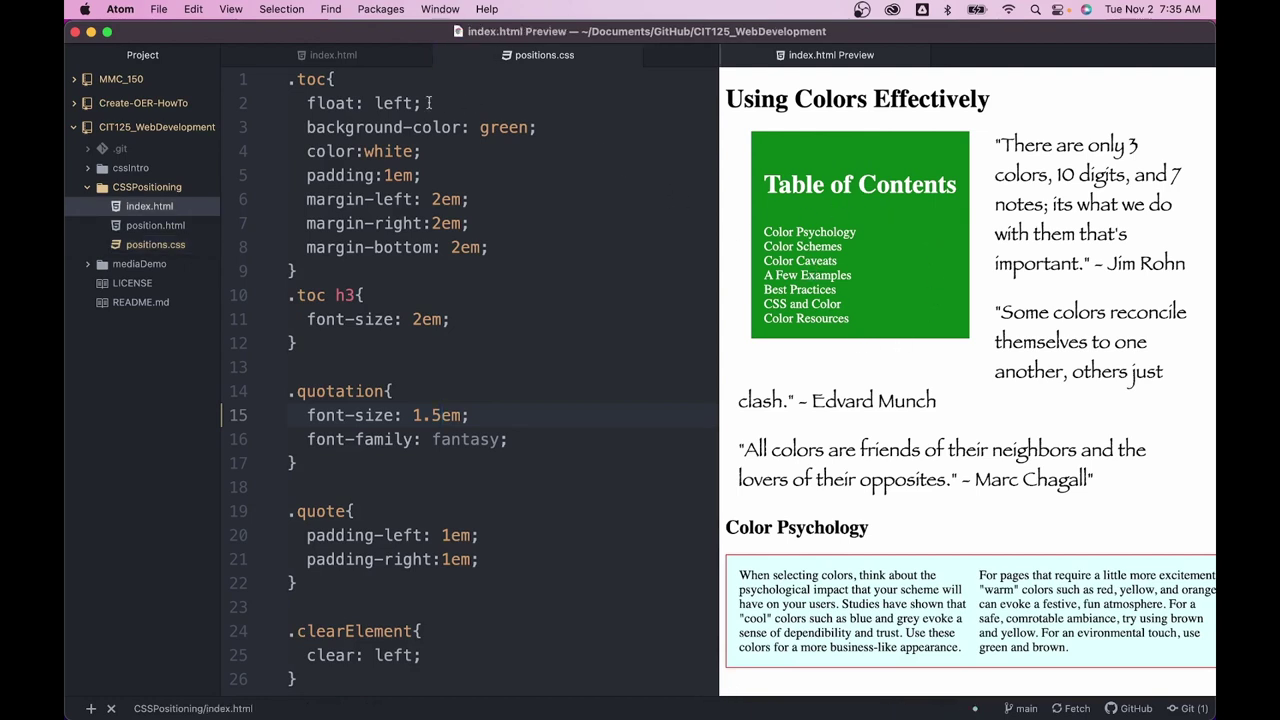
click(381, 59)
click(381, 59)
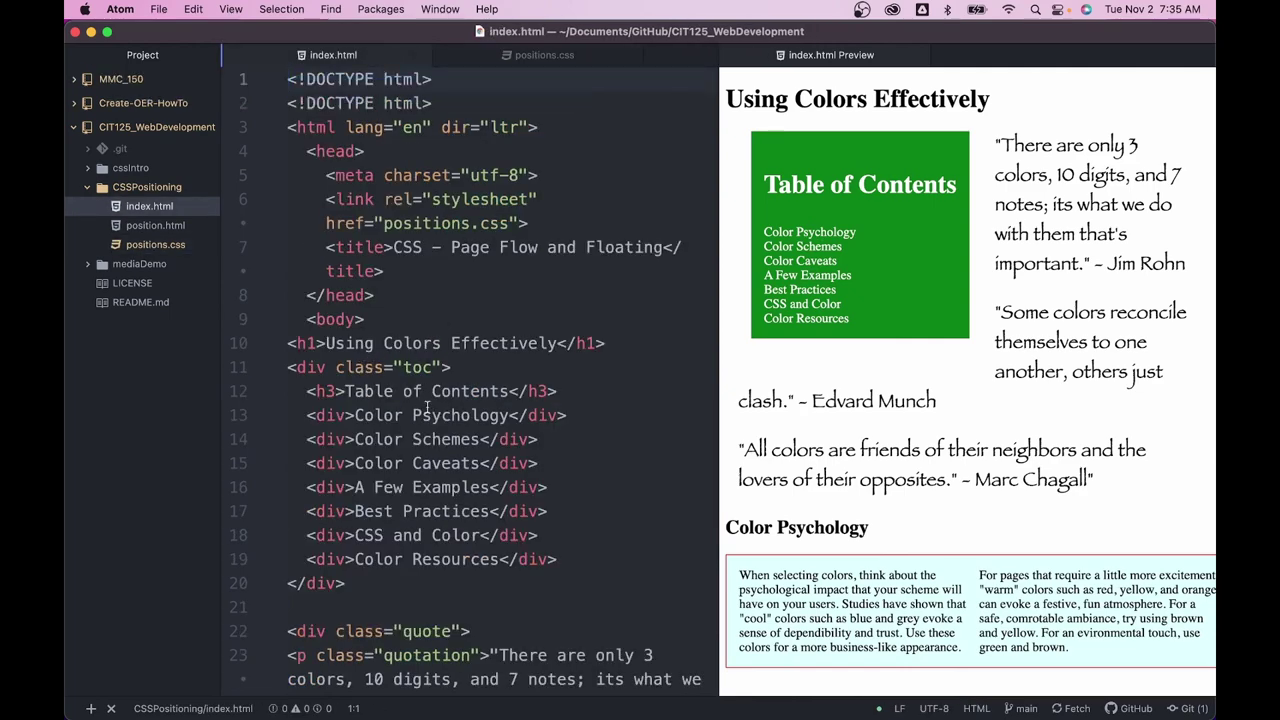
click(491, 60)
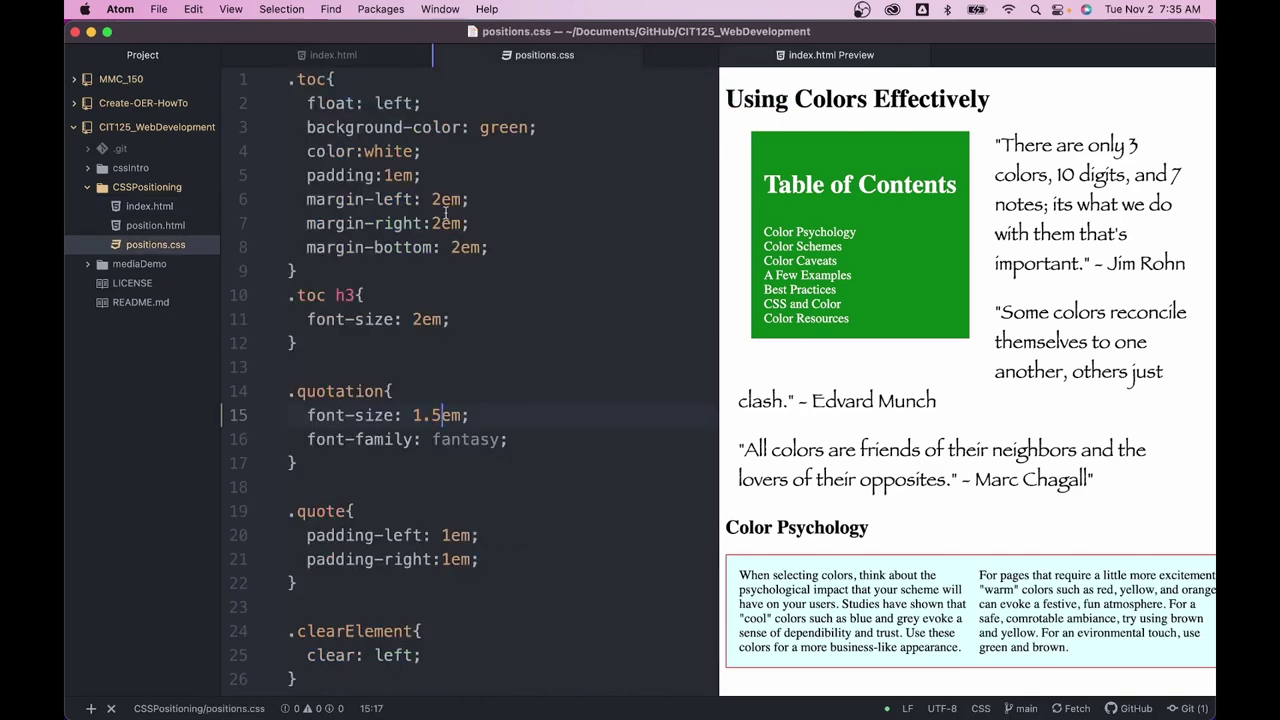
- Return to the Box-shadow generator in Chrome and copy the generated box-shadow declaration from the CSS code
mouse_move(651, 716)
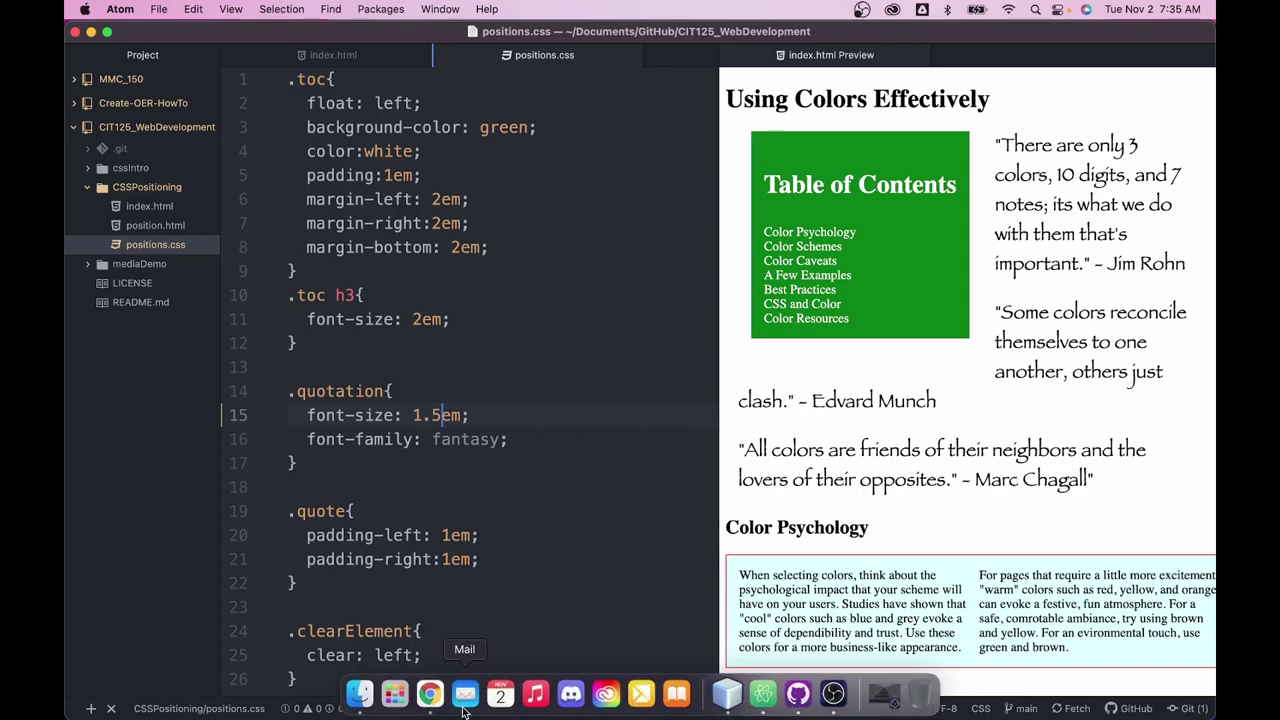
click(430, 694)
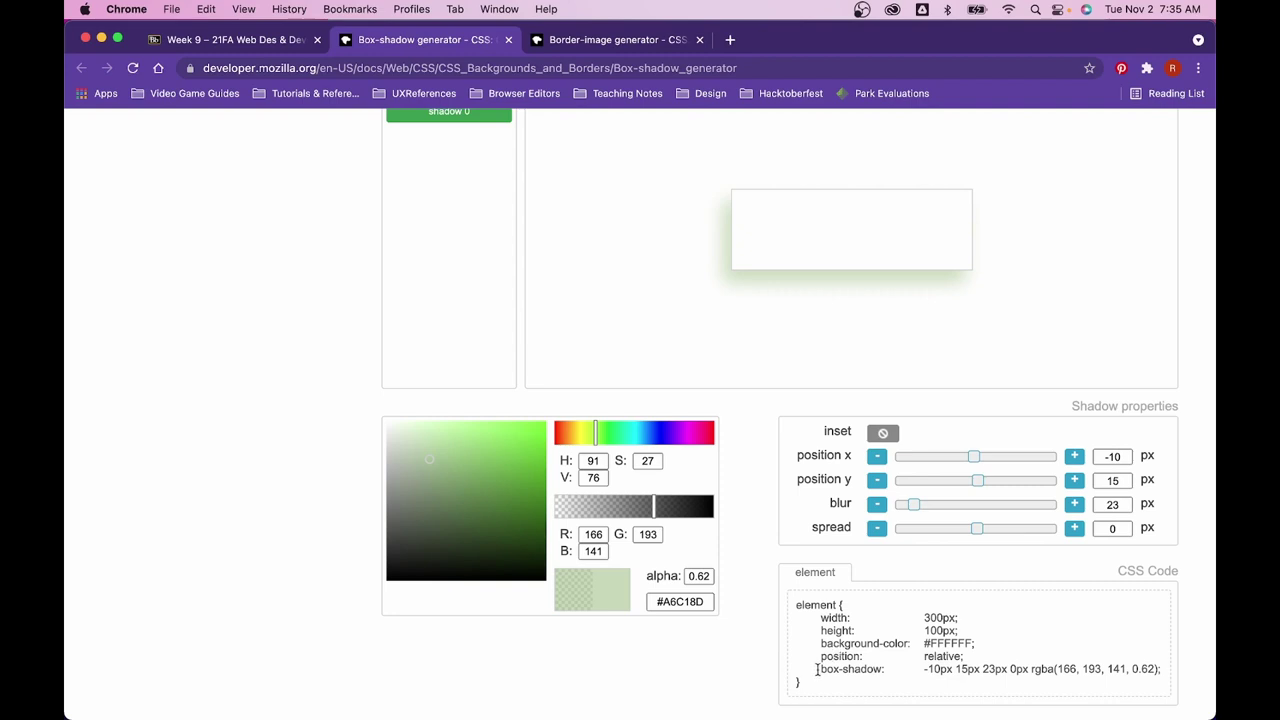
drag(817, 669, 1159, 669)
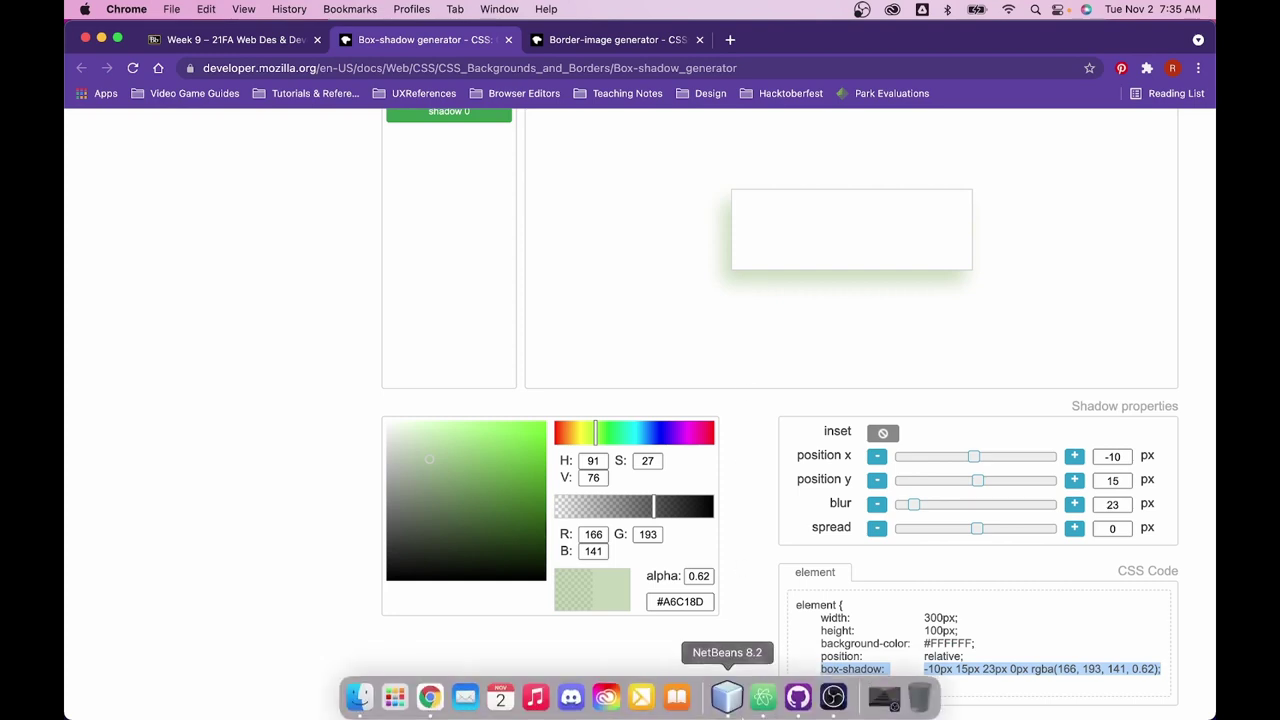
- In Atom, paste "box-shadow: -10px 15px 23px 0px rgba(166, 193, 141, 0.62);" after margin-bottom in the .toc rule of positions.css and save the file
click(761, 704)
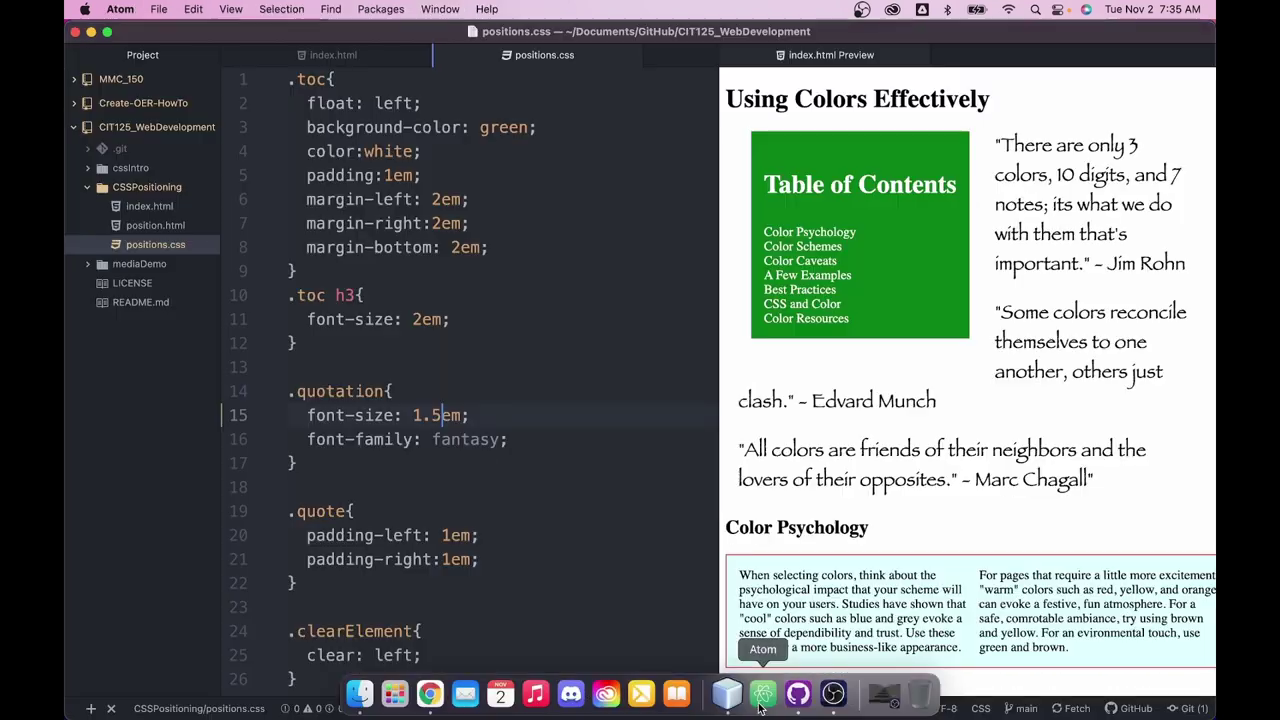
click(488, 251)
key(Return)
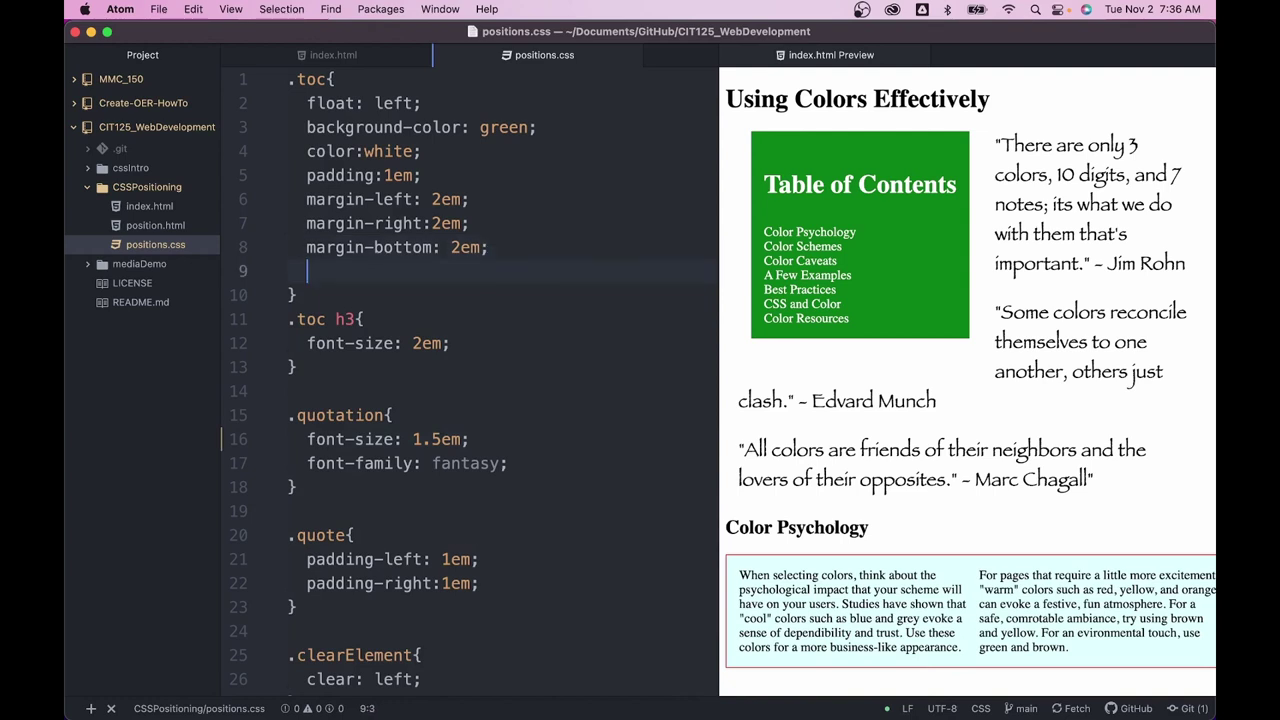
text(box-shadow: 10px 15px 23px 0px rgba(166, 193, 141, 0.62);)
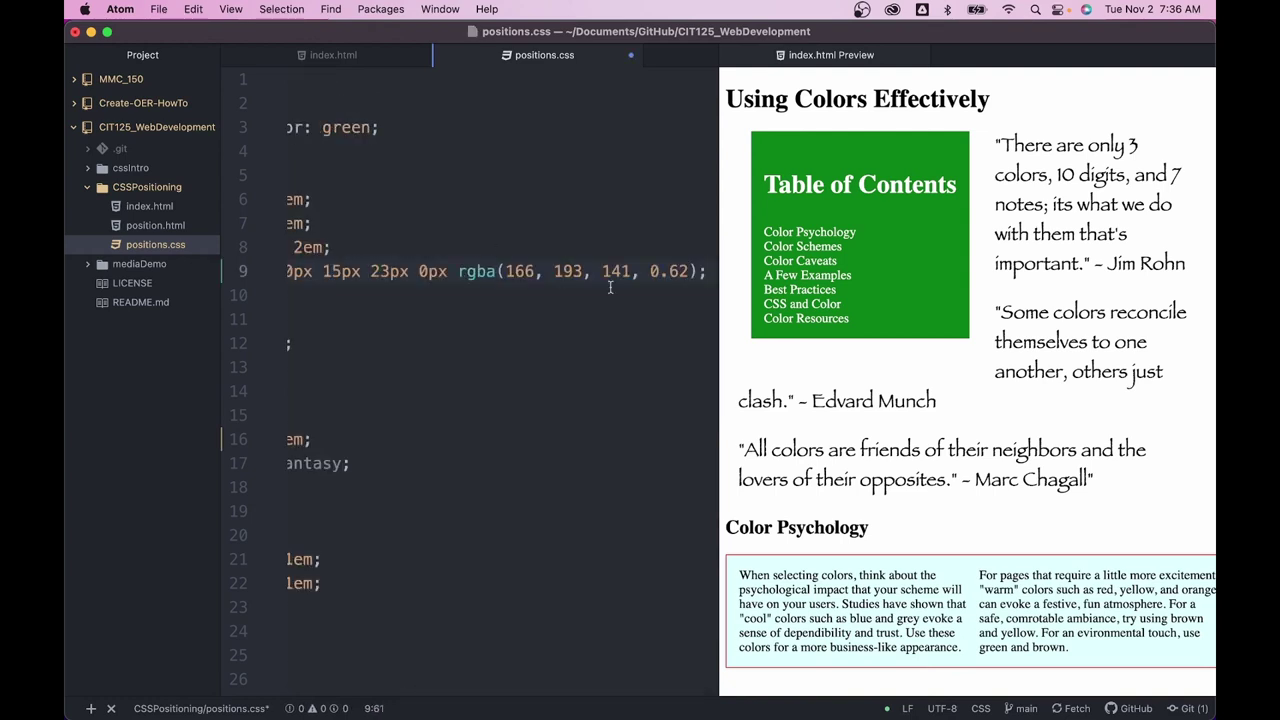
click(868, 392)
click(547, 334)
key(super+s)
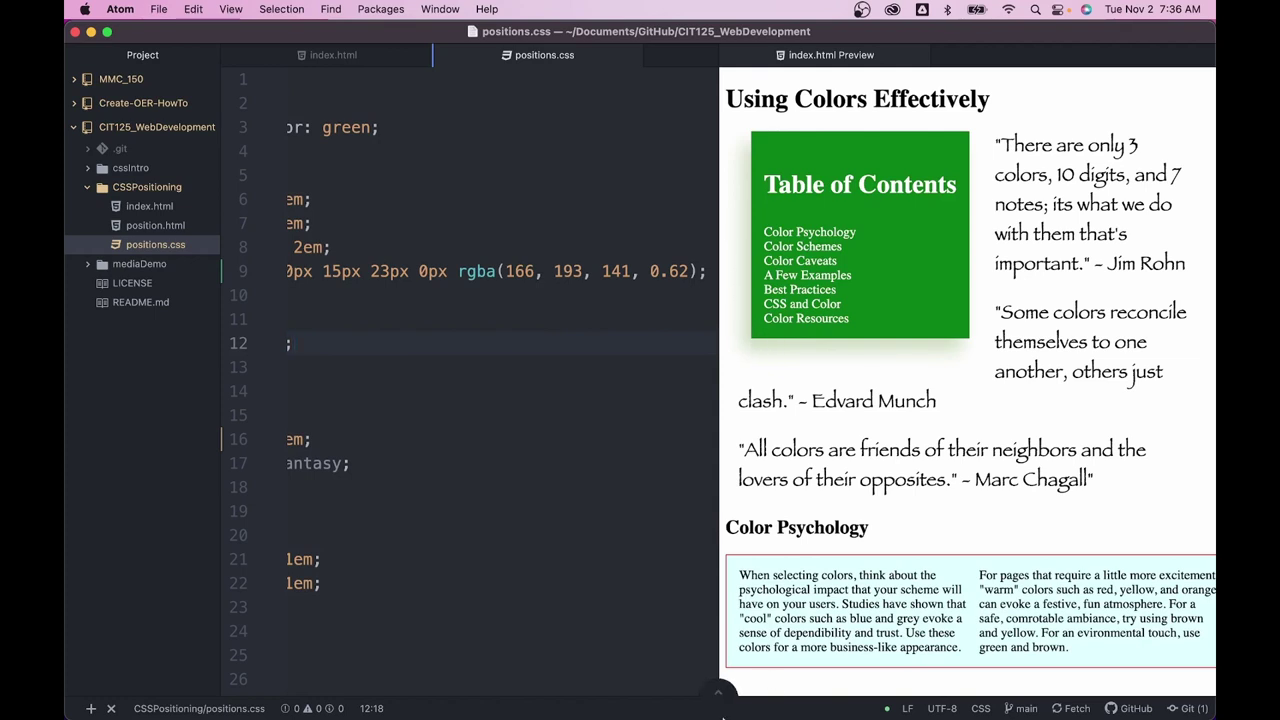
- Switch back to Chrome and review the Box-shadow generator's preview, shadow properties and generated box-shadow line
mouse_move(727, 716)
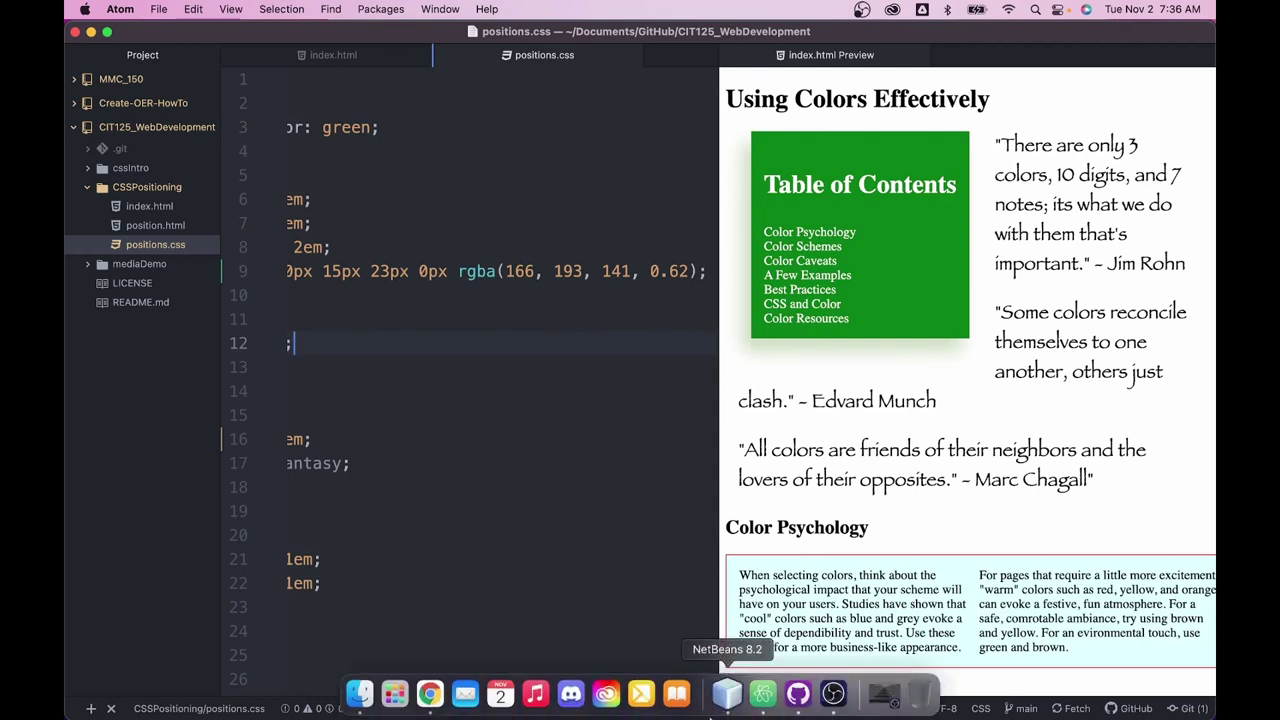
click(429, 695)
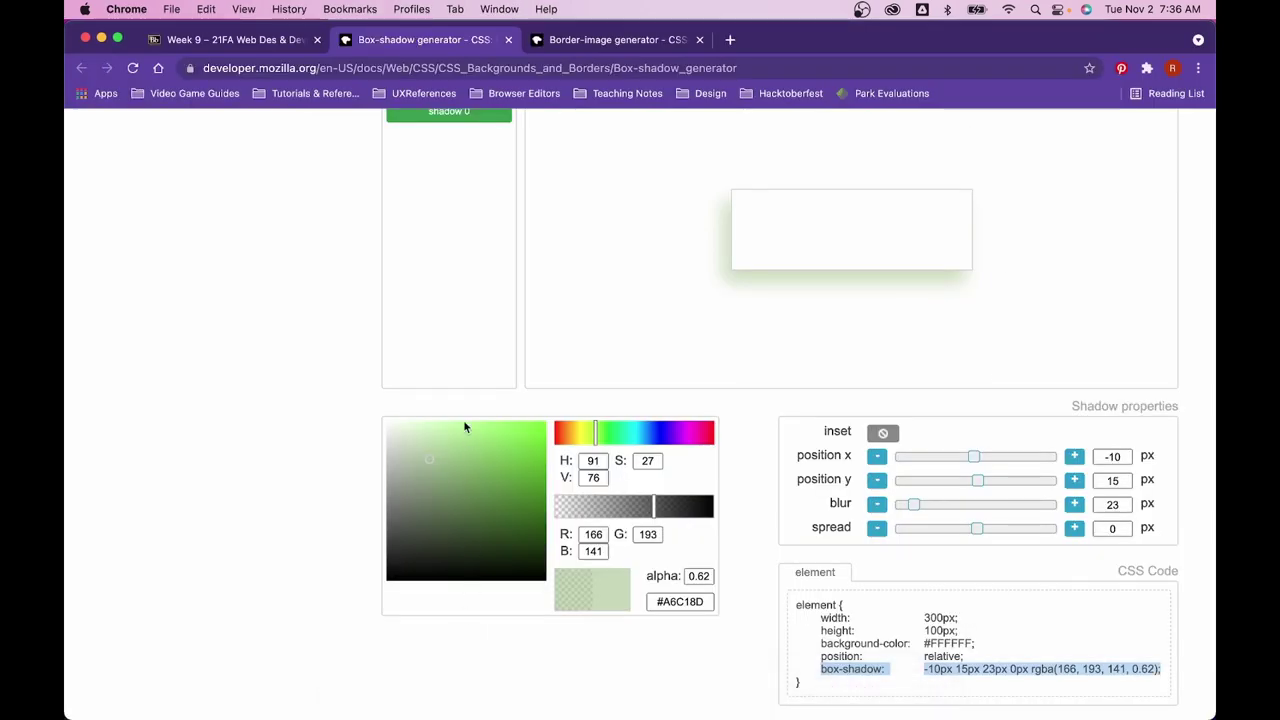
scroll(464, 427, up, 3)
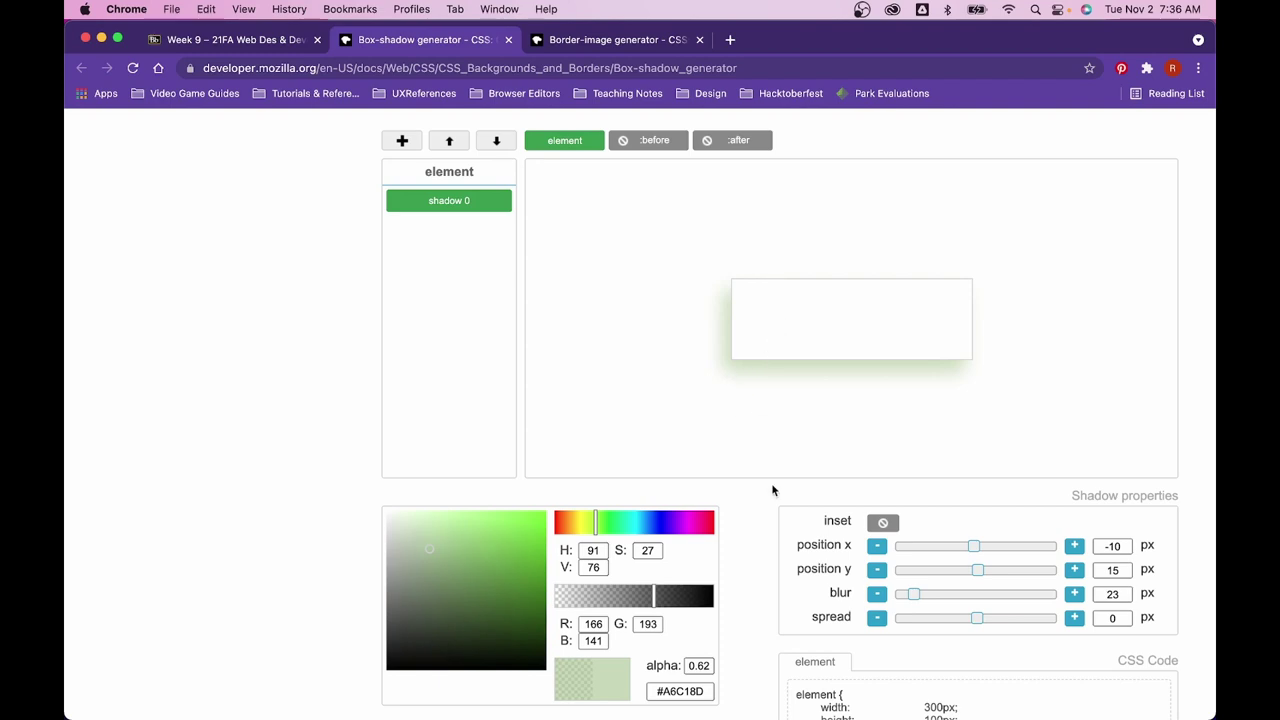
scroll(771, 483, down, 3)
scroll(772, 489, down, 1)
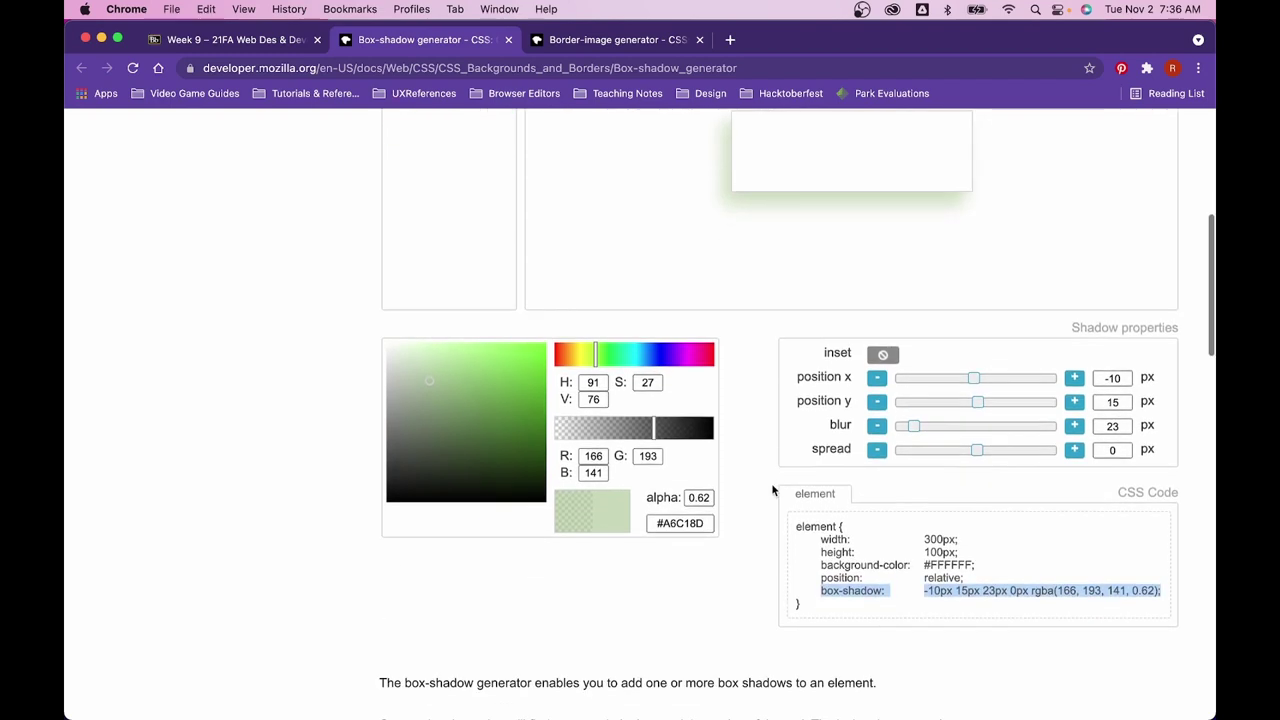
drag(822, 590, 816, 590)
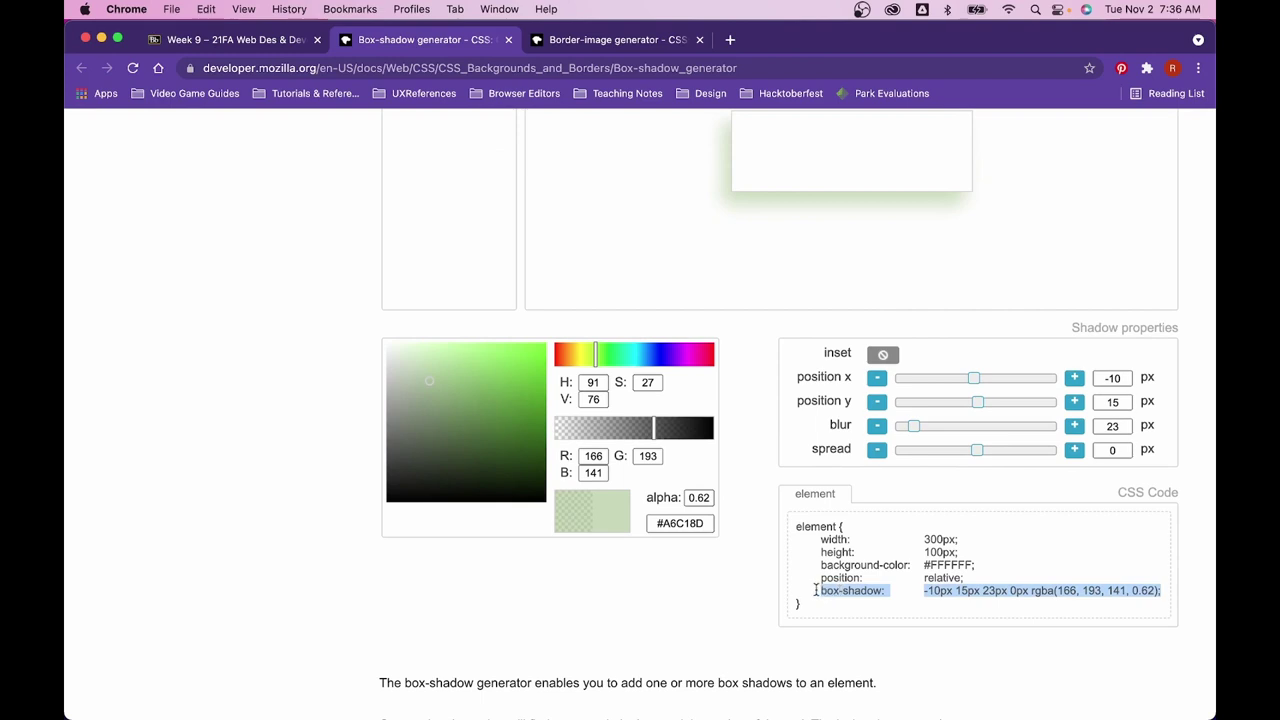